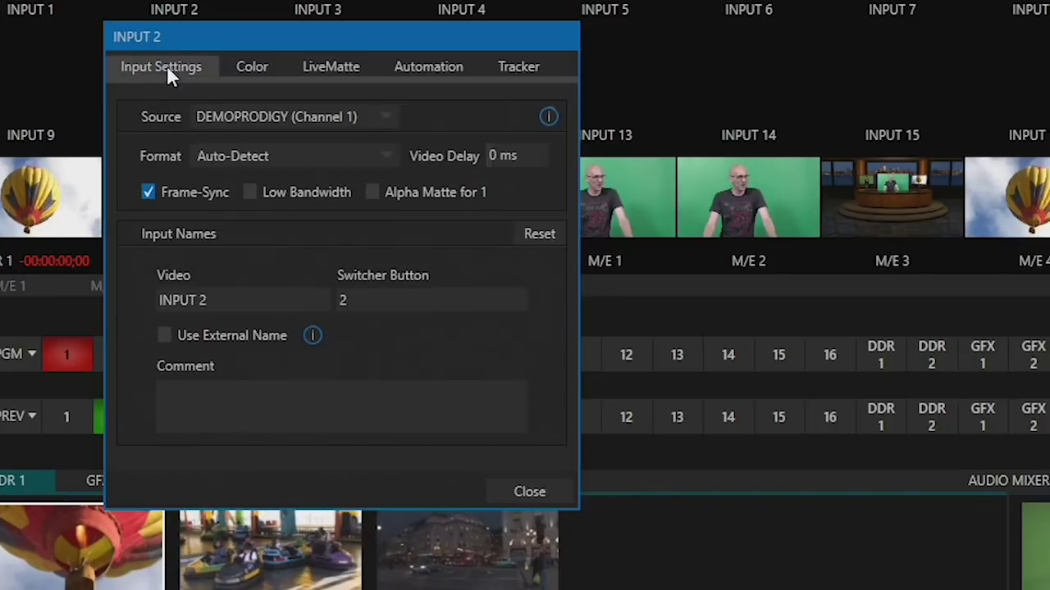
Step: Enable LiveMatte on Input 2, sample the green backdrop as key colour, and set tolerance to 30.8 %
{"action": "left_click", "coordinate": [336, 66]}
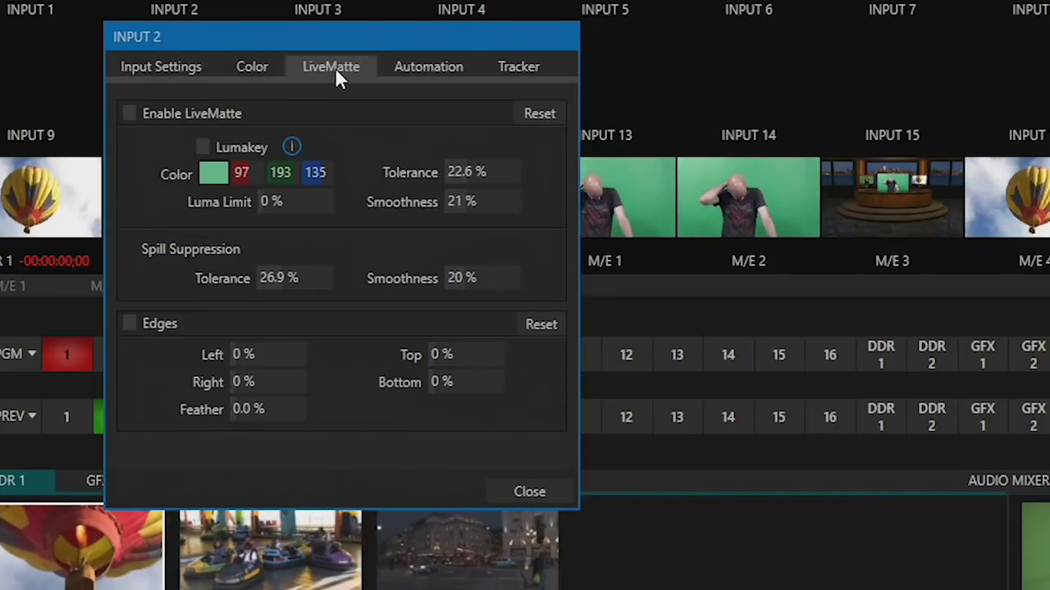
{"action": "left_click", "coordinate": [131, 114]}
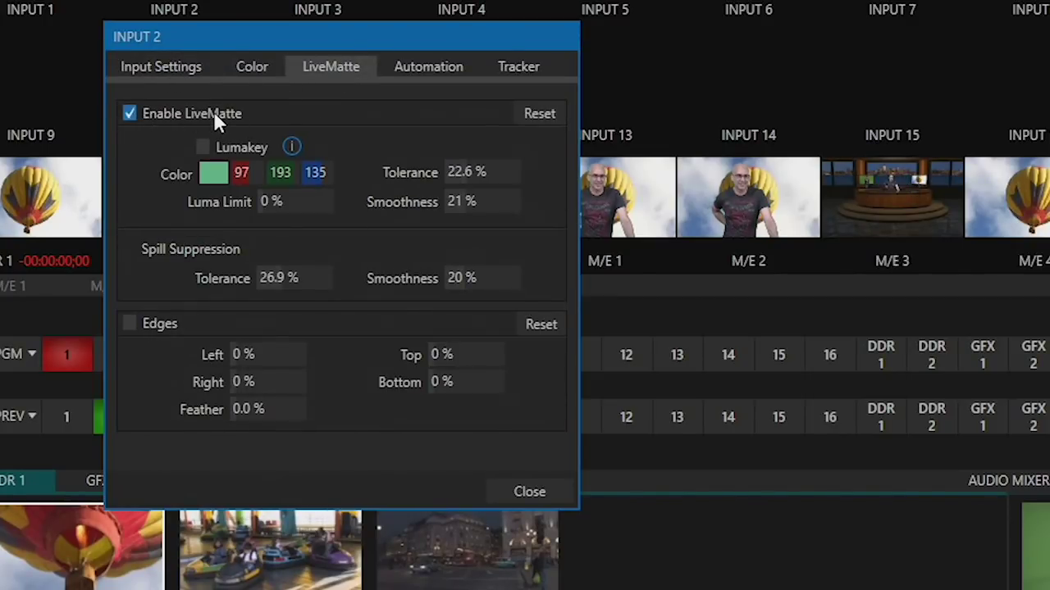
{"action": "left_click", "coordinate": [232, 167]}
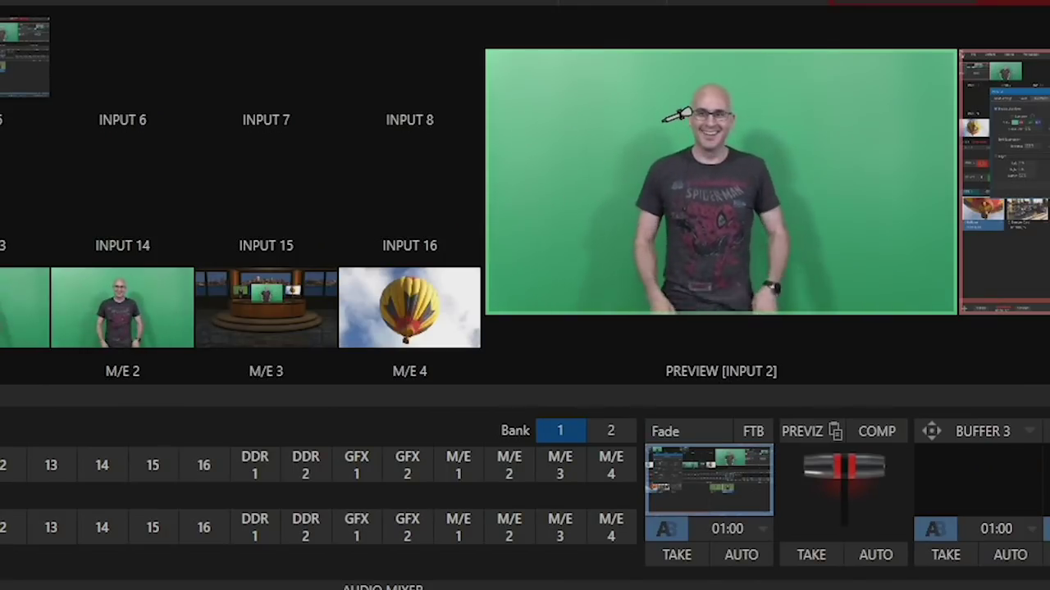
{"action": "left_click", "coordinate": [661, 117]}
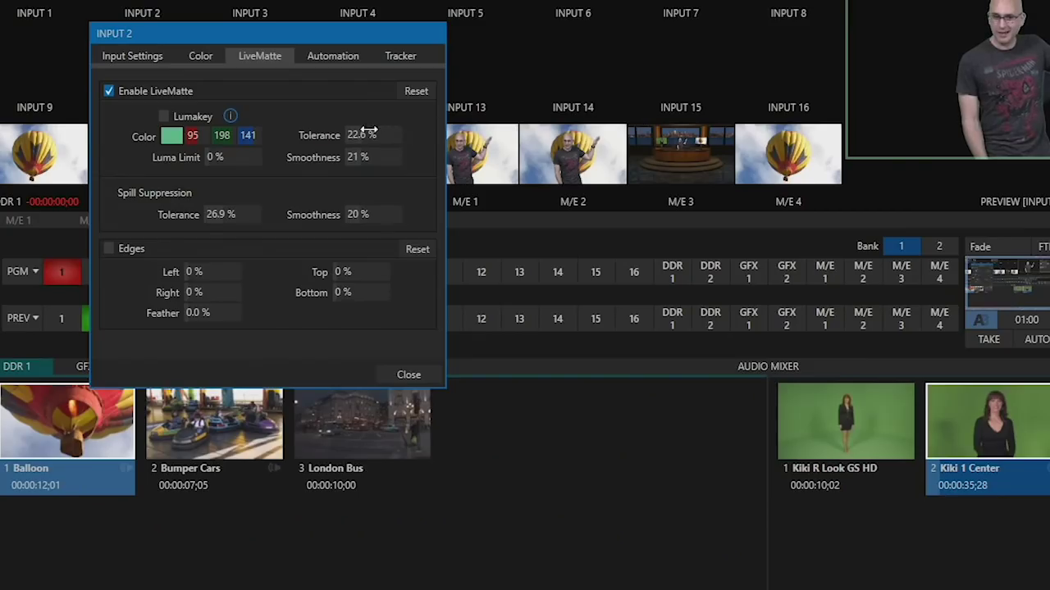
{"action": "mouse_move", "coordinate": [366, 133]}
{"action": "left_mouse_down"}
{"action": "mouse_move", "coordinate": [414, 132]}
{"action": "mouse_move", "coordinate": [361, 134]}
{"action": "left_mouse_up"}
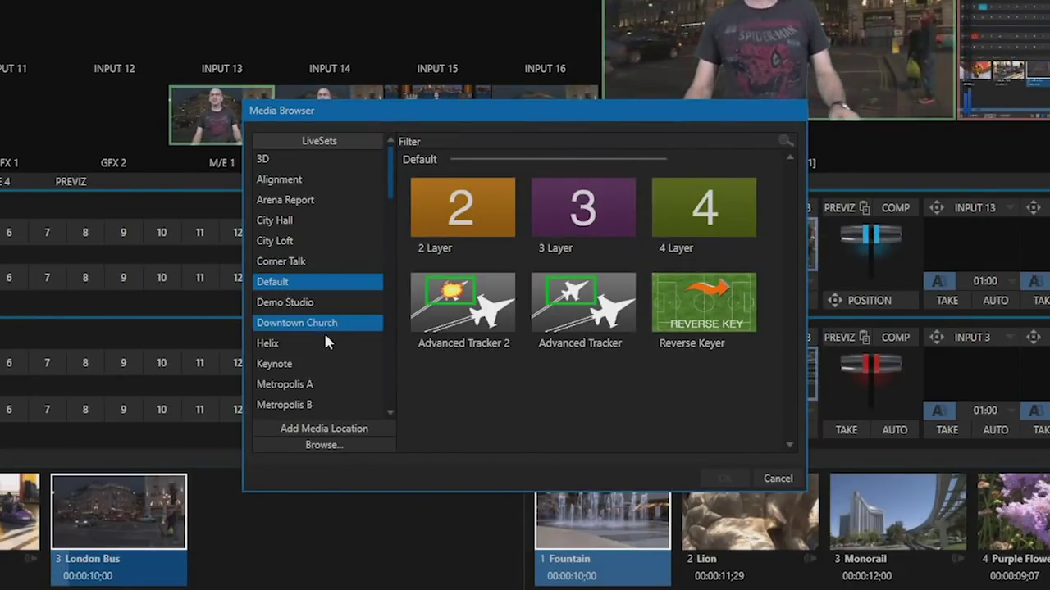
Step: Load the Prime Time Center LiveSet onto M/E 1 behind the keyed presenter
{"action": "scroll", "coordinate": [323, 332], "scroll_direction": "down", "scroll_amount": 5}
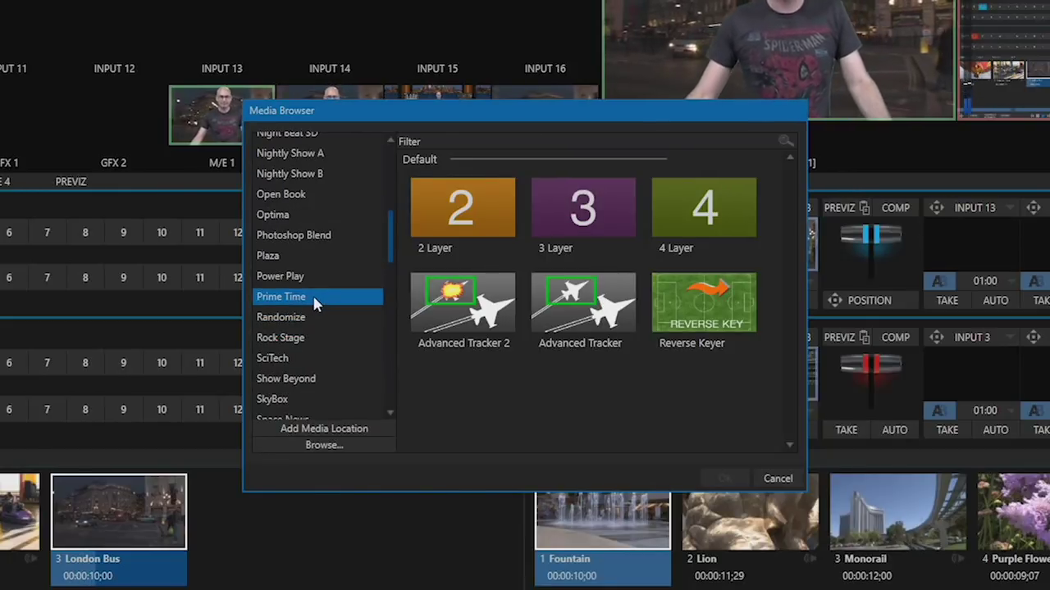
{"action": "left_click", "coordinate": [314, 298]}
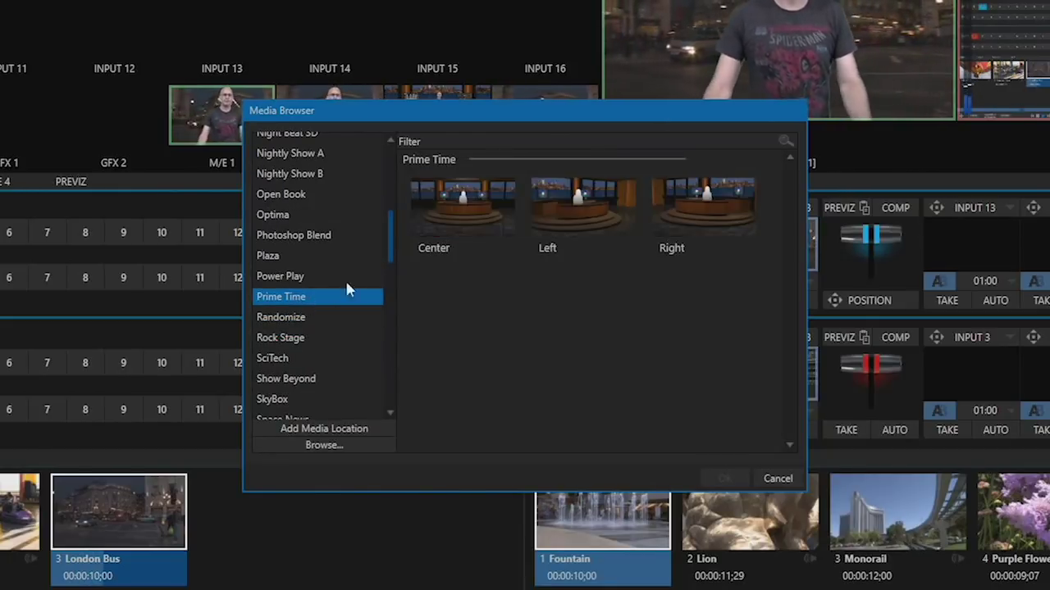
{"action": "double_click", "coordinate": [457, 211]}
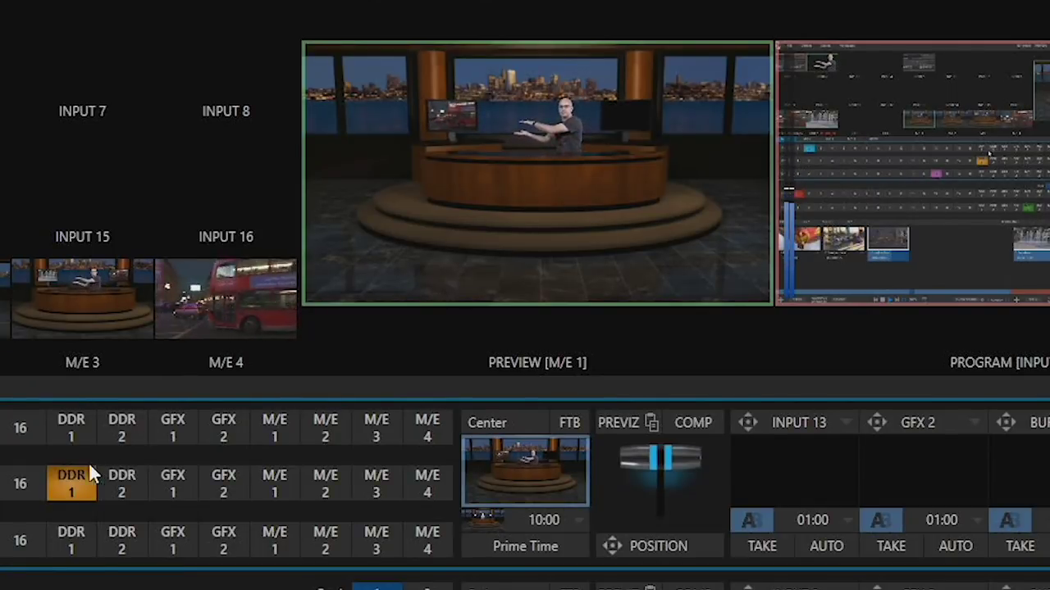
Step: Assign DDR 2 to the LiveSet's bottom layer
{"action": "left_click", "coordinate": [125, 545]}
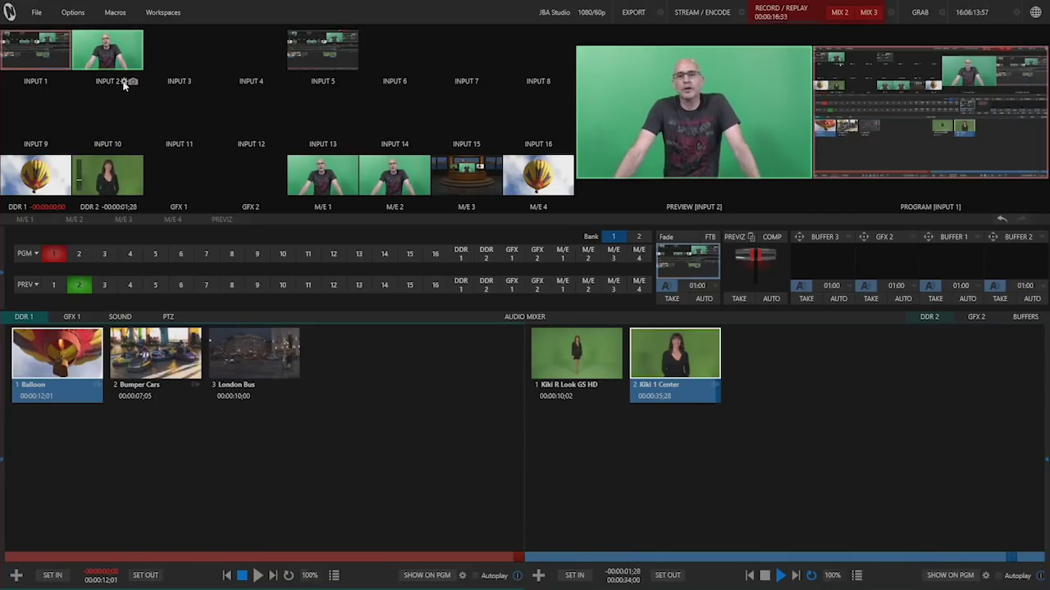
Step: Enable LiveMatte in Input 2's settings, partly keying the green backdrop at 22.6 % tolerance
{"action": "left_click", "coordinate": [124, 82]}
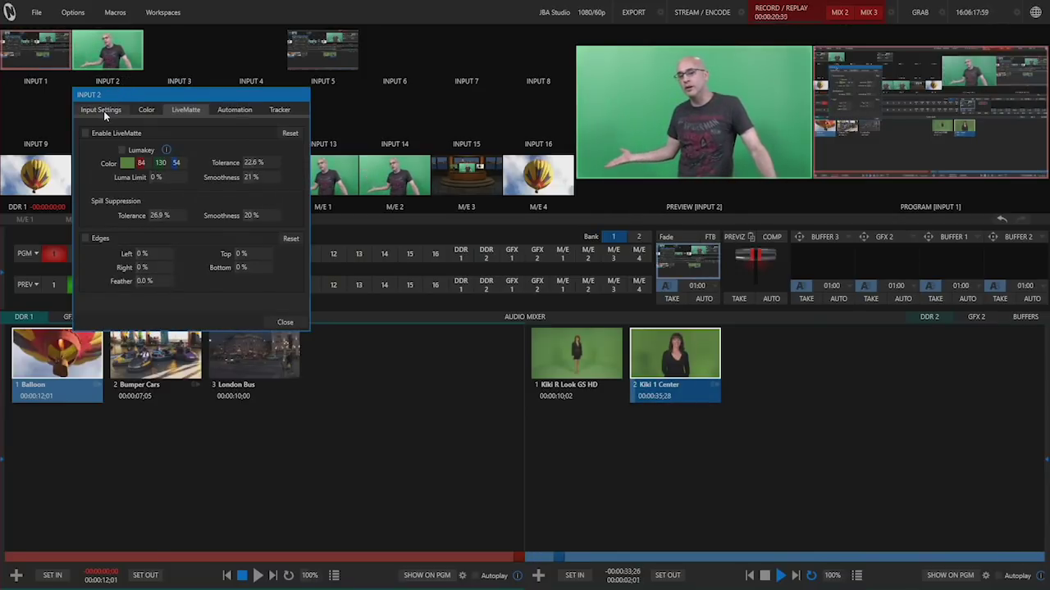
{"action": "left_click", "coordinate": [102, 110]}
{"action": "left_click", "coordinate": [136, 109]}
{"action": "left_click", "coordinate": [180, 110]}
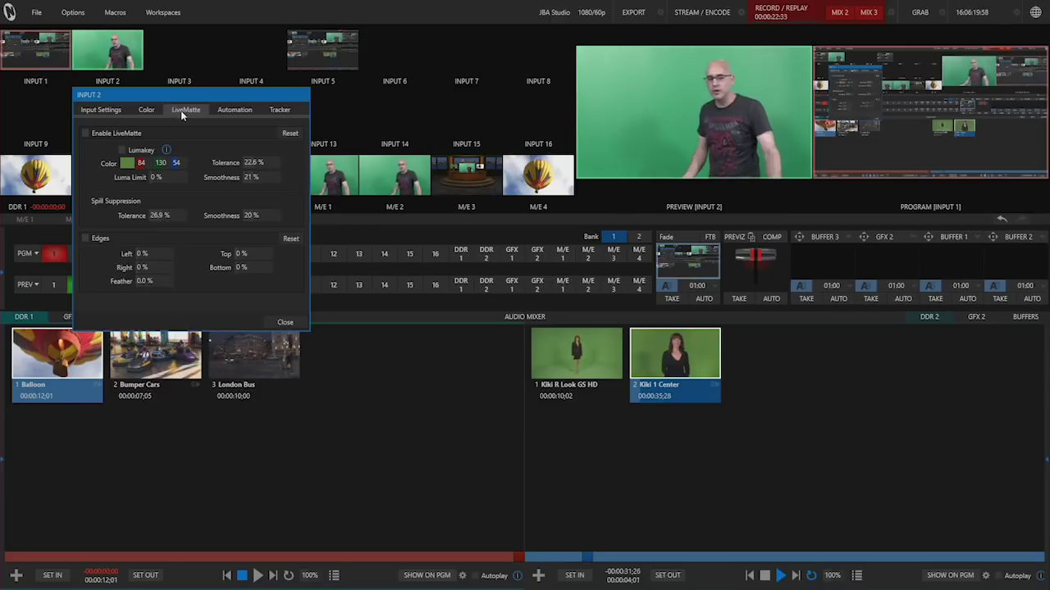
{"action": "left_click", "coordinate": [83, 132]}
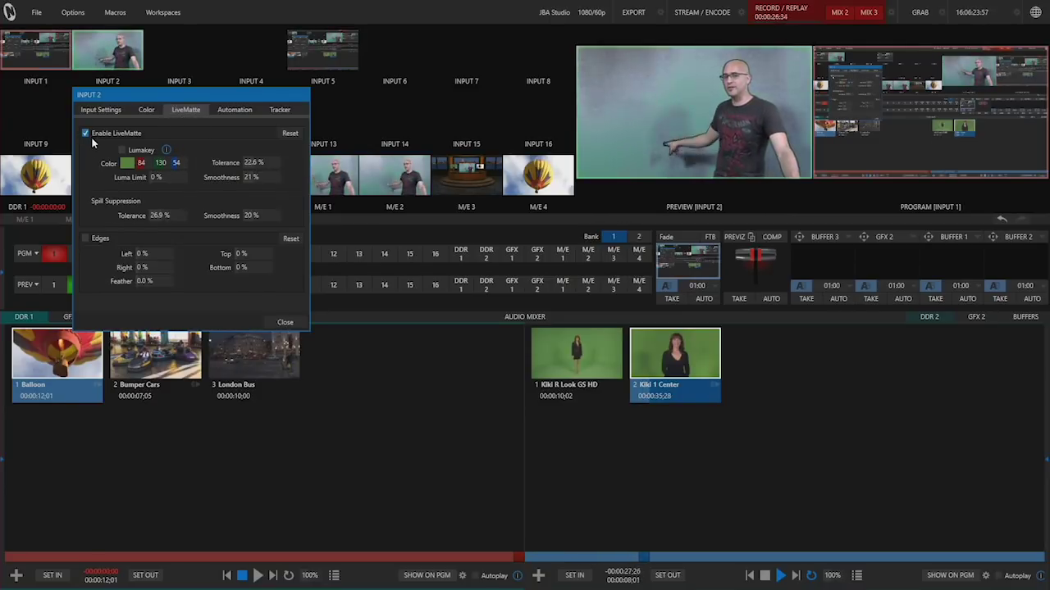
Step: Re-sample the green backdrop as Input 2's key colour and raise tolerance to 23.6 %
{"action": "left_click", "coordinate": [141, 161]}
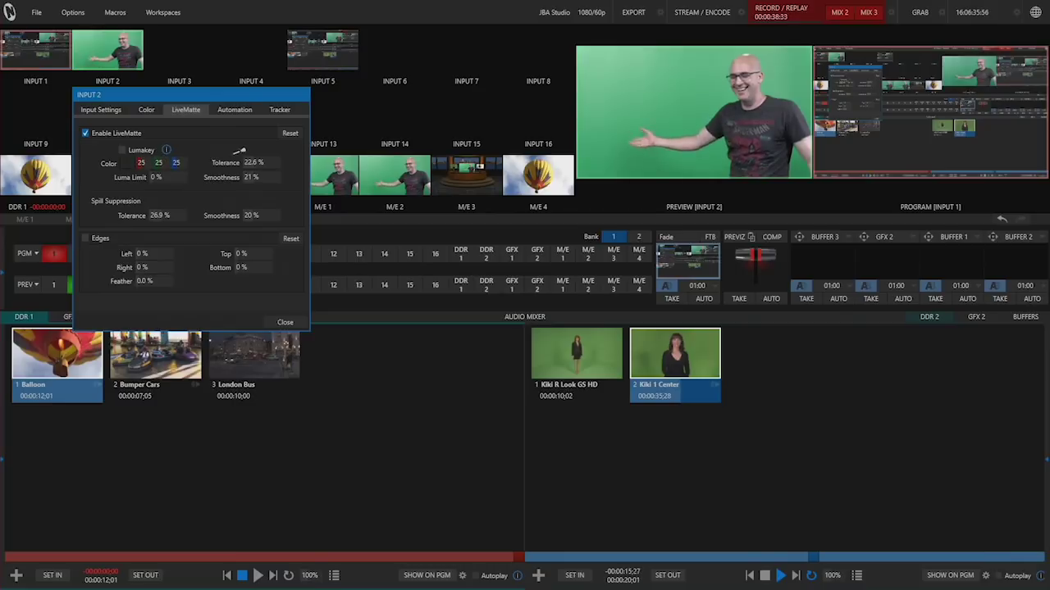
{"action": "left_click", "coordinate": [666, 104]}
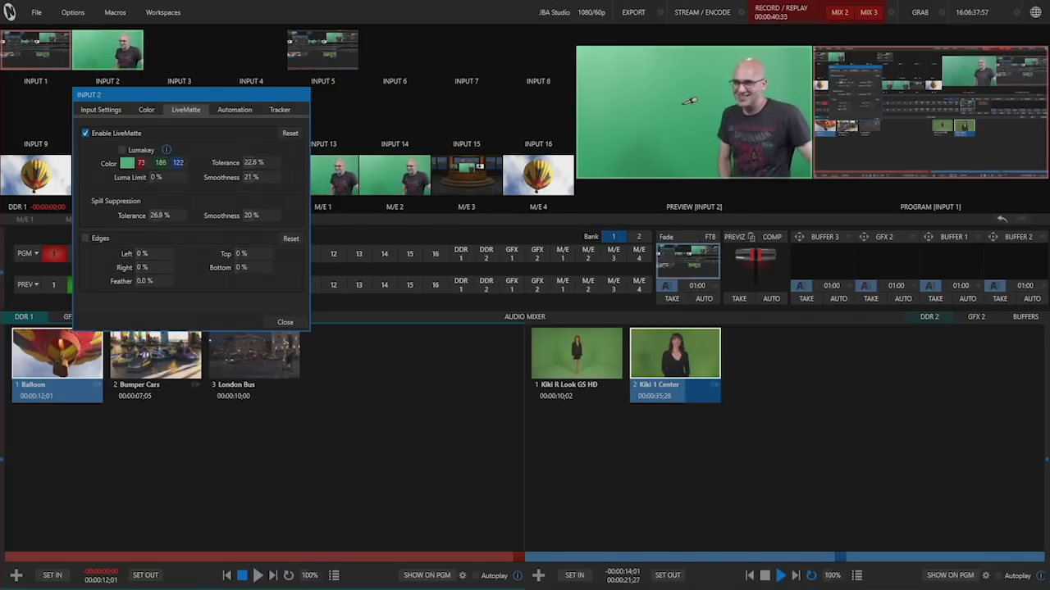
{"action": "left_click", "coordinate": [667, 104]}
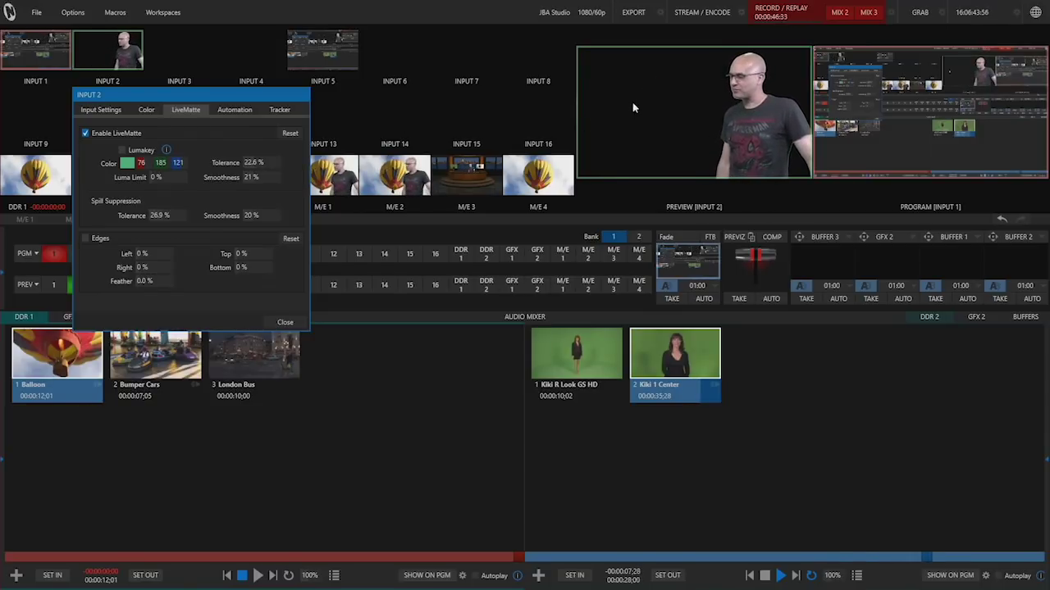
{"action": "mouse_move", "coordinate": [250, 162]}
{"action": "left_mouse_down"}
{"action": "mouse_move", "coordinate": [230, 163]}
{"action": "mouse_move", "coordinate": [258, 162]}
{"action": "left_mouse_up"}
Step: Re-pick Input 2's key colour from the green backdrop and raise tolerance to about 25.8 %
{"action": "left_click", "coordinate": [254, 162]}
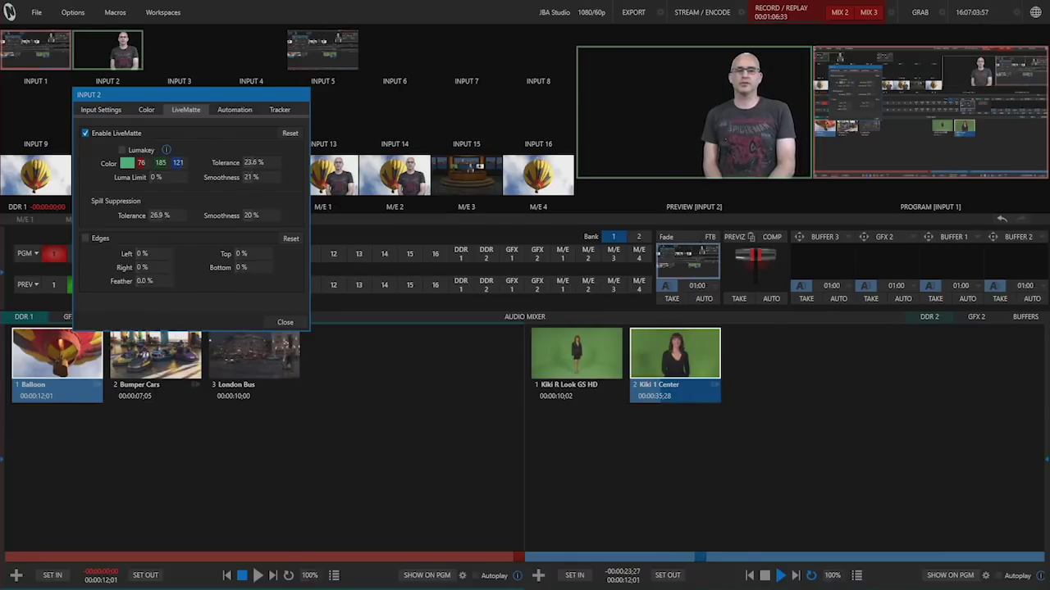
{"action": "left_click", "coordinate": [127, 163]}
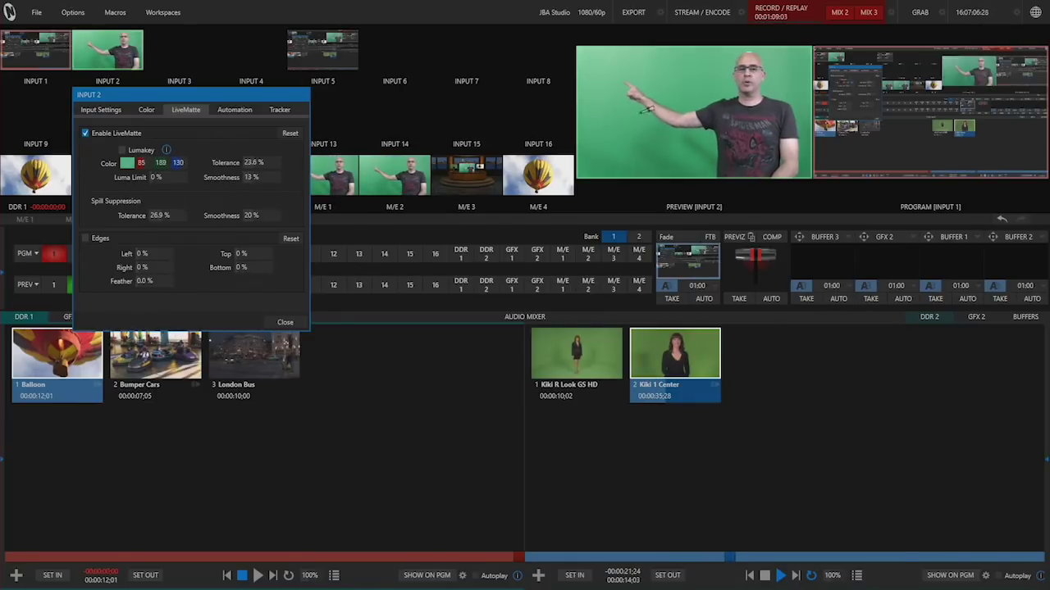
{"action": "left_click", "coordinate": [697, 133]}
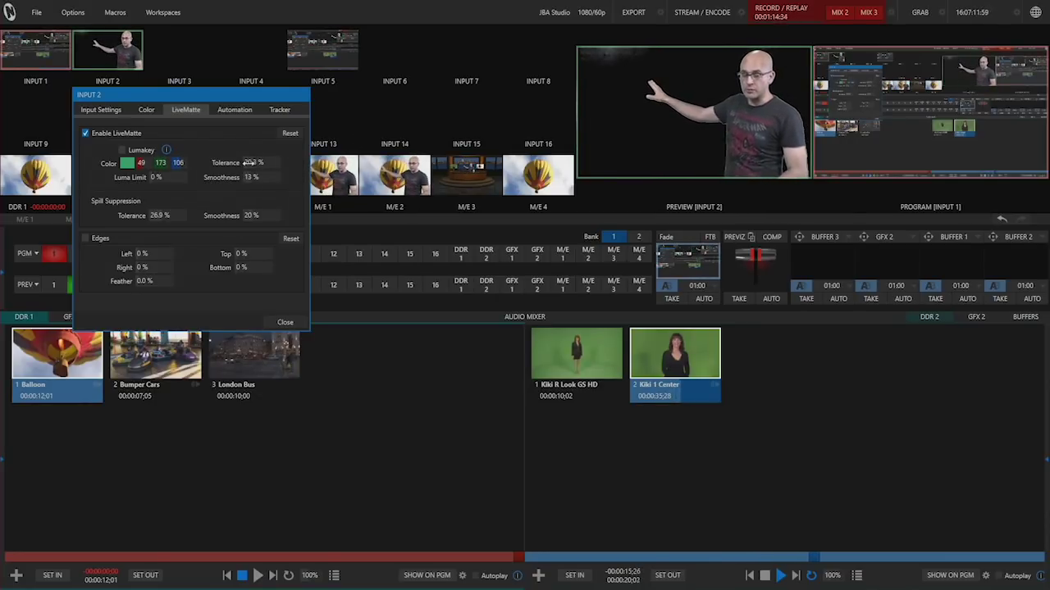
{"action": "left_click_drag", "start_coordinate": [252, 162], "coordinate": [270, 162]}
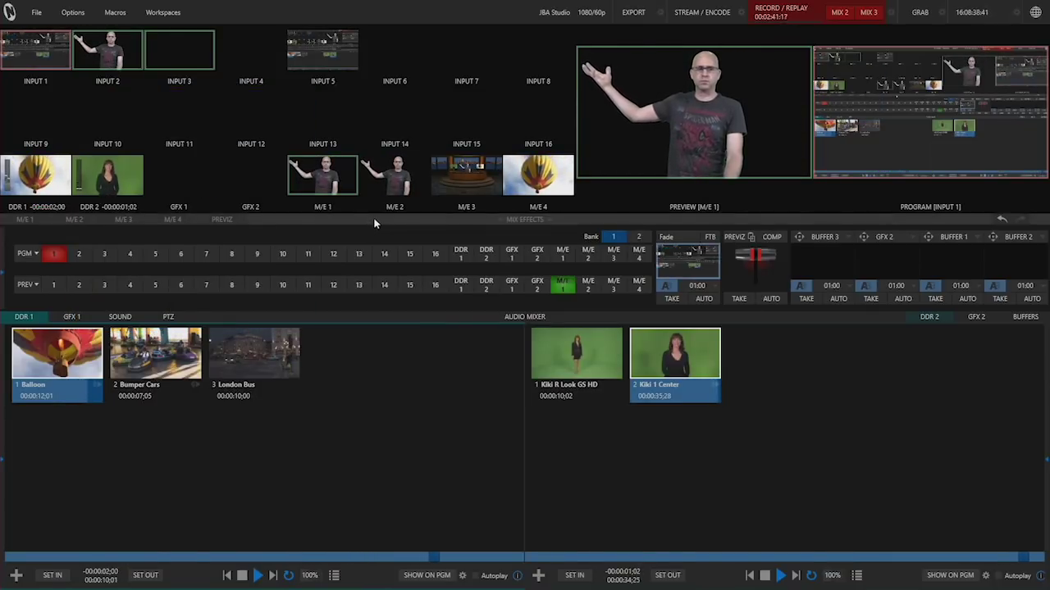
Step: Expand the M/E 1 controls to reveal its A and B bus rows
{"action": "left_click", "coordinate": [374, 218]}
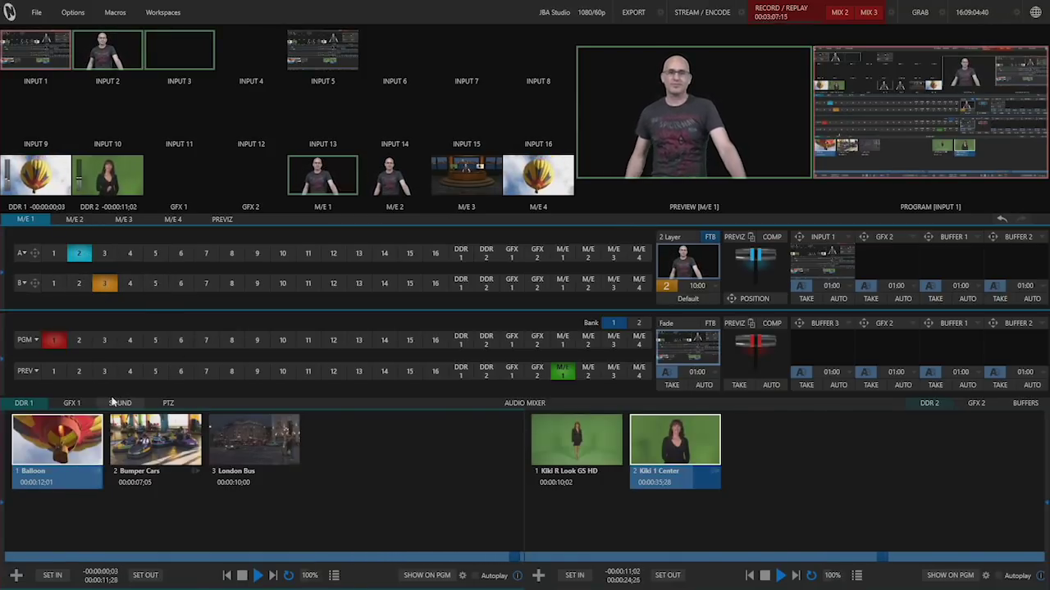
Step: Place DDR 1's Balloon clip on M/E 1's B row behind the keyed presenter, then show M/E 3
{"action": "left_click", "coordinate": [462, 286]}
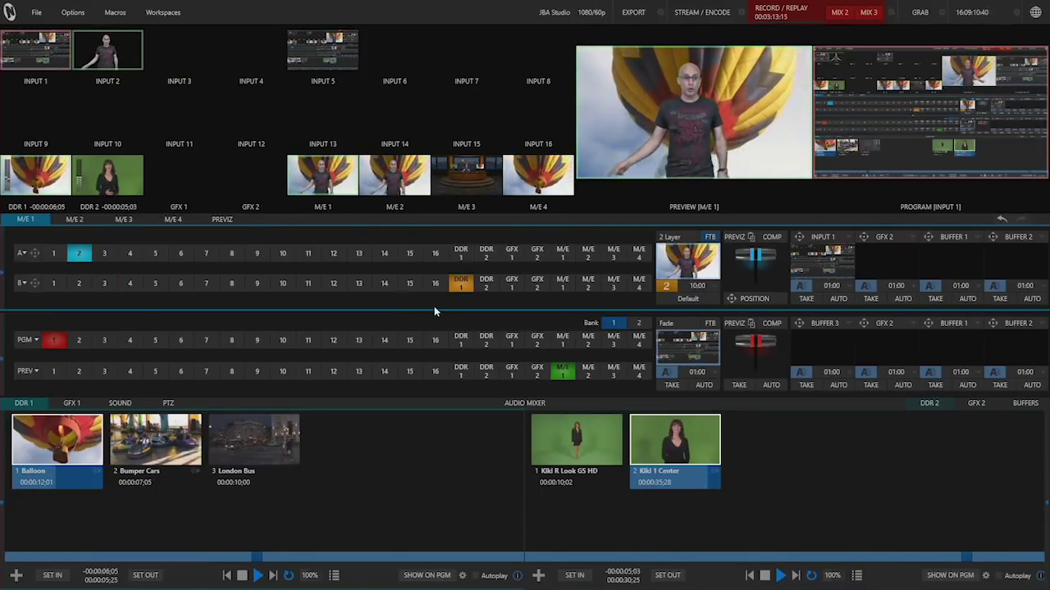
{"action": "left_click", "coordinate": [388, 219]}
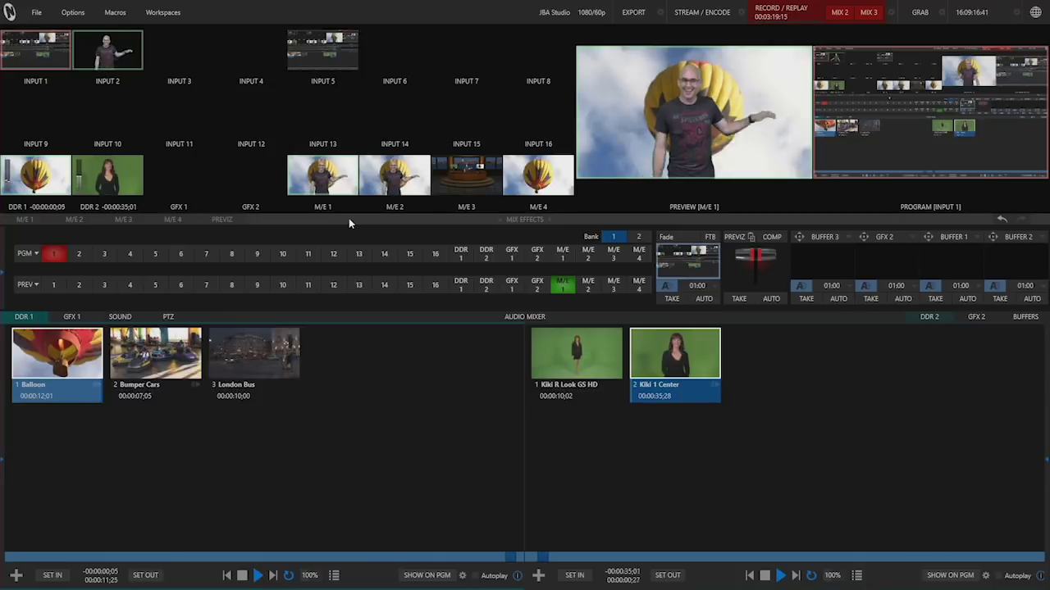
{"action": "left_click", "coordinate": [348, 218]}
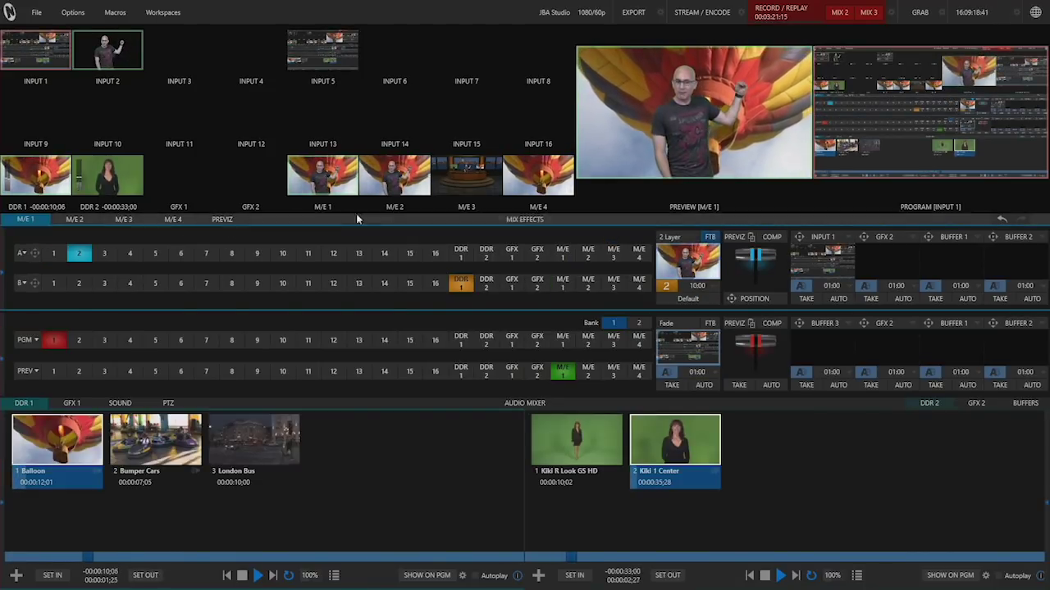
{"action": "left_click", "coordinate": [119, 217]}
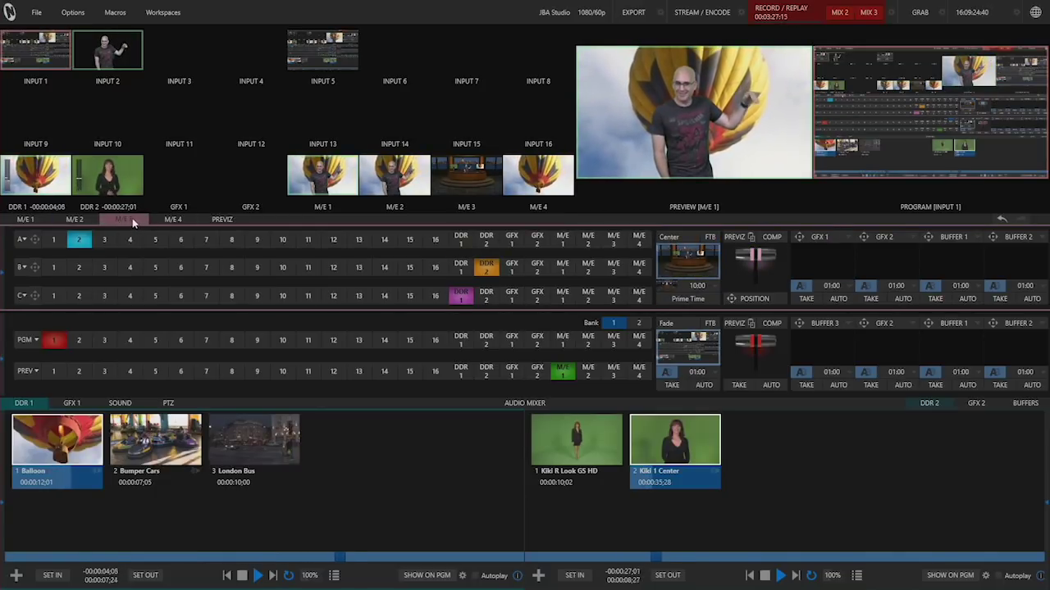
Step: Zoom M/E 3's Prime Time virtual camera into a tighter shot of the presenter at the desk
{"action": "left_click", "coordinate": [133, 220]}
{"action": "left_click", "coordinate": [133, 219]}
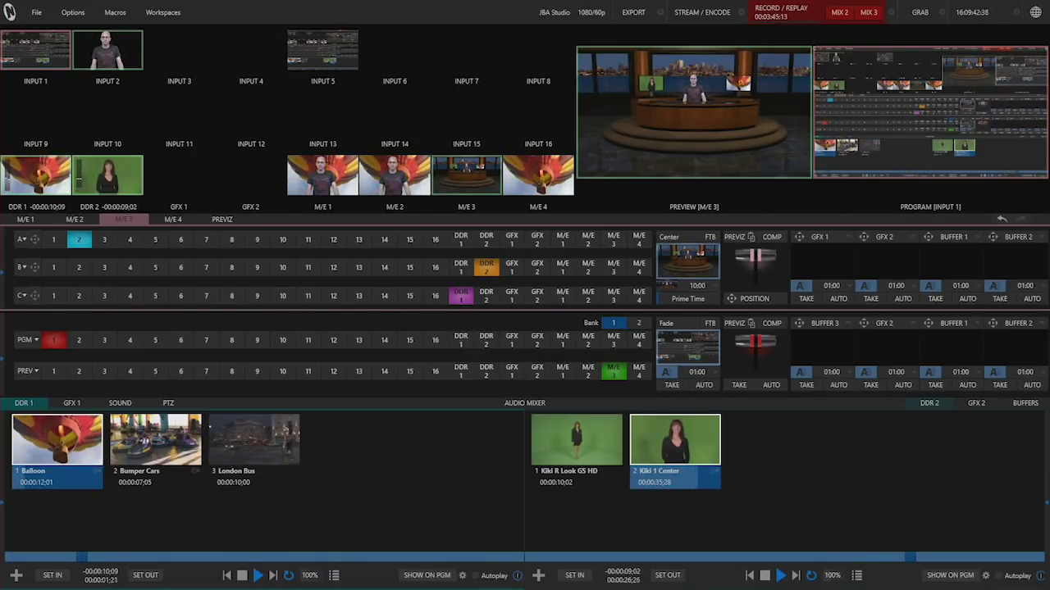
{"action": "left_click_drag", "start_coordinate": [756, 256], "coordinate": [759, 252]}
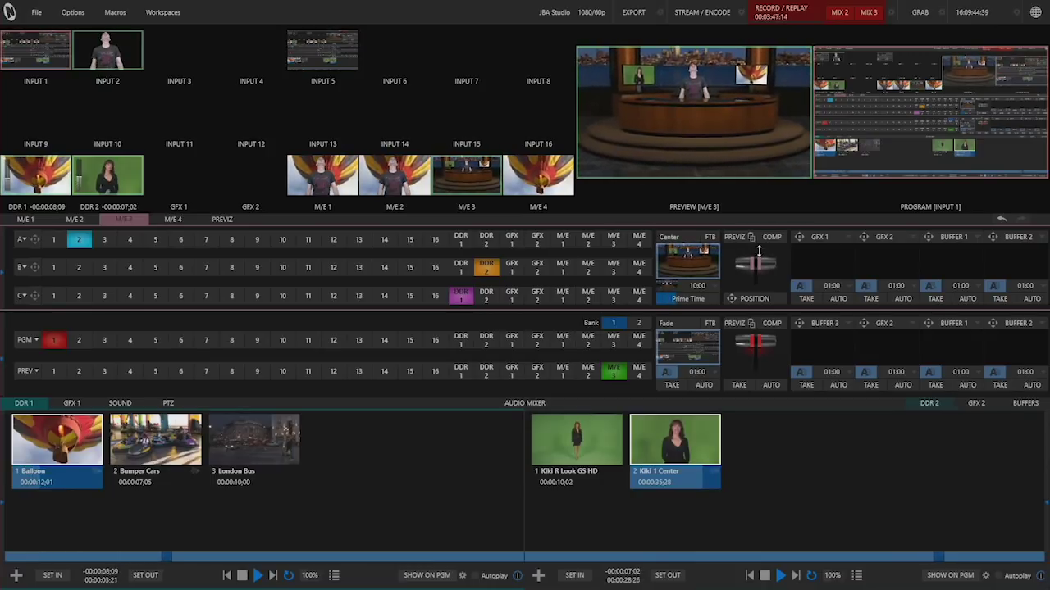